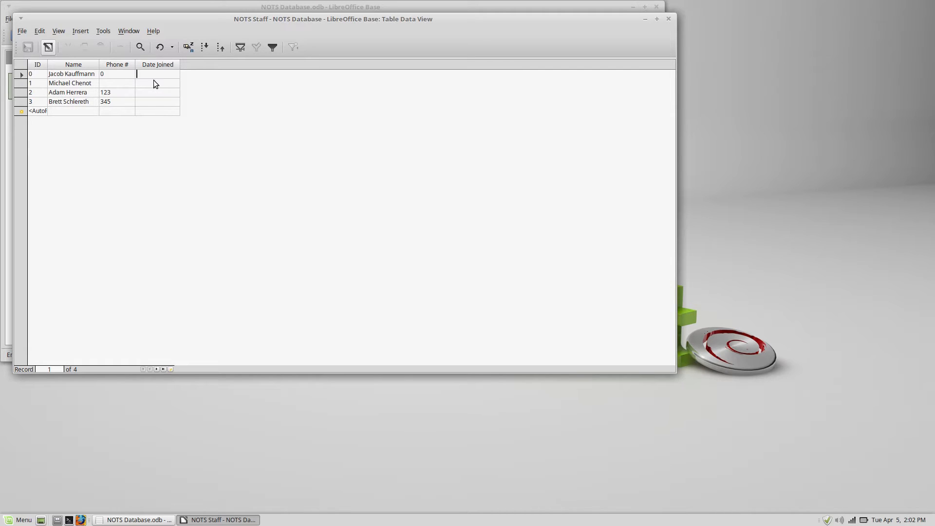
Step: Enter 24 June 2012 as the first record's Date Joined value
type("24 June 2012")
key("Tab")
Step: Open the Date Joined column's format settings and preview the built-in date formats with their format codes
mouse_move(151, 70)
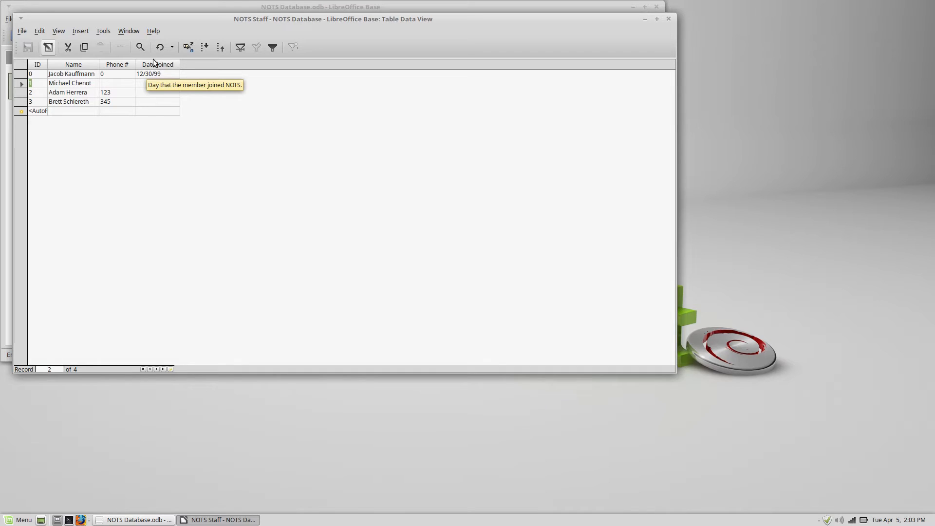
right_click(151, 69)
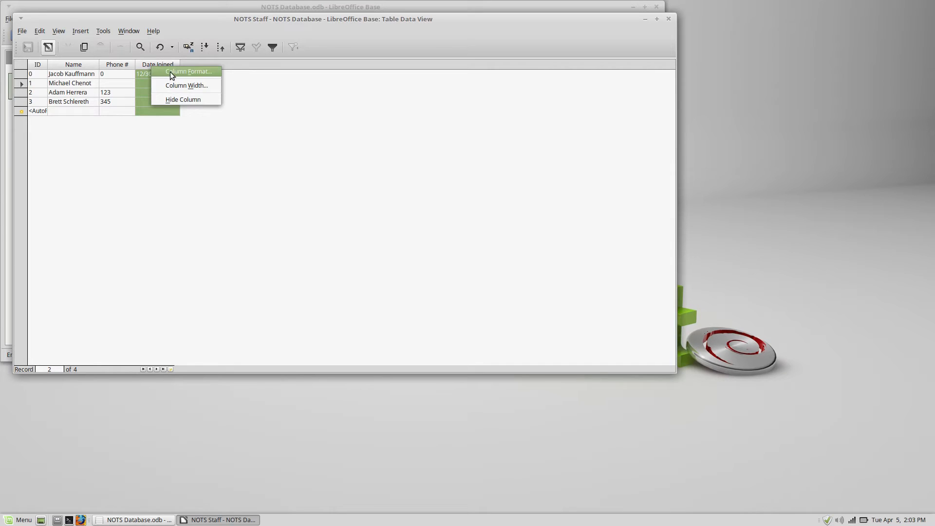
left_click(171, 72)
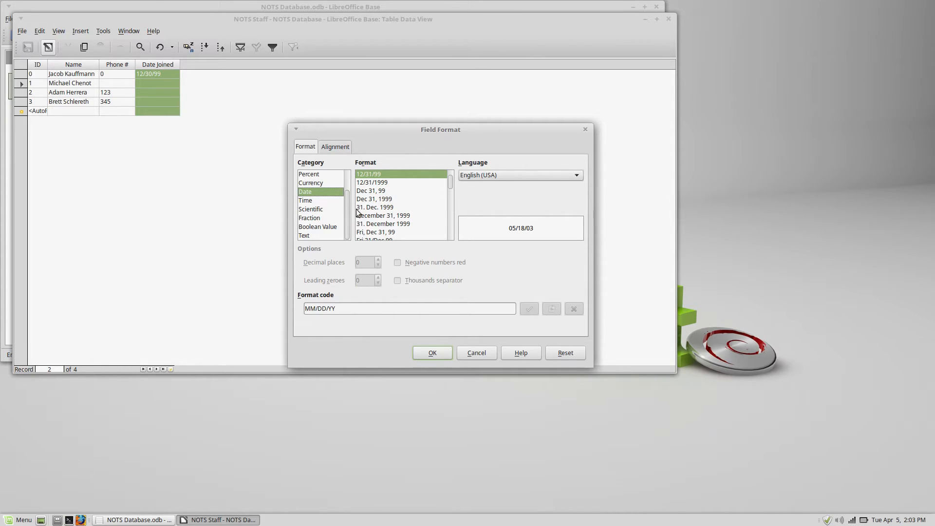
left_click(371, 183)
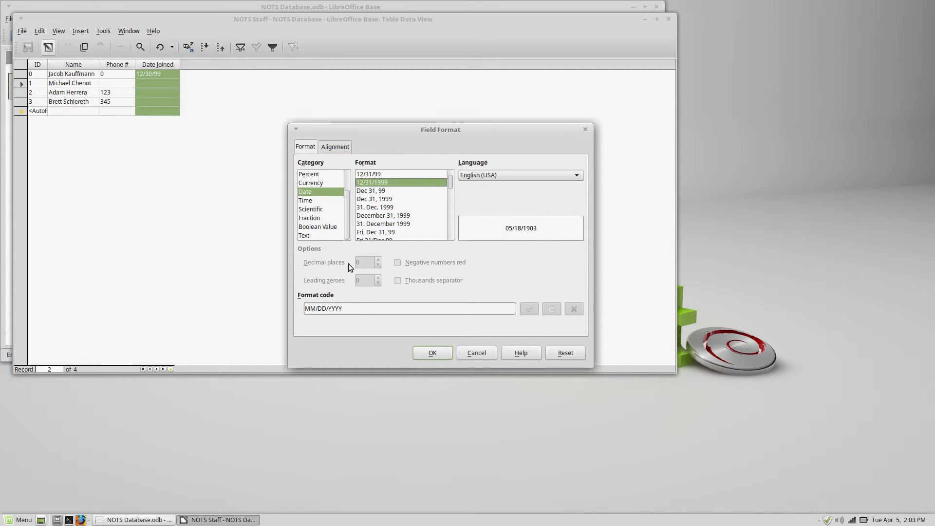
left_click(382, 191)
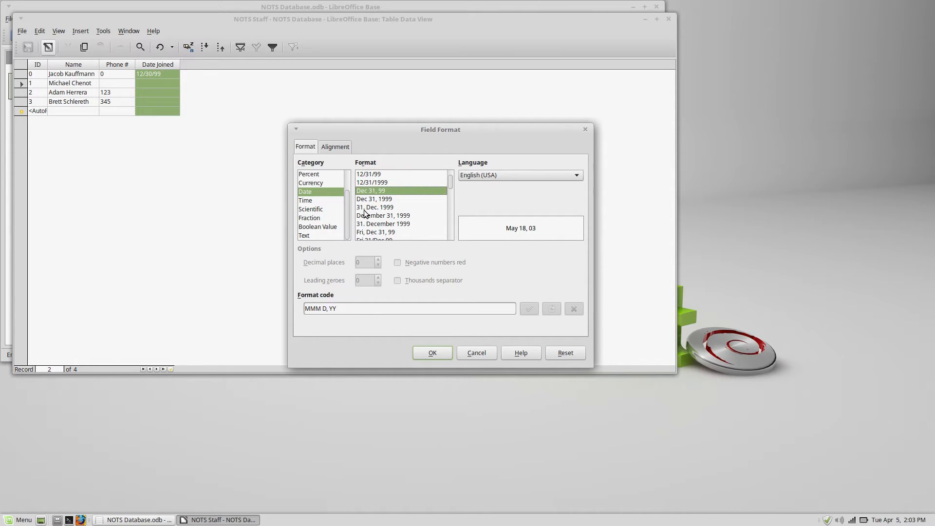
left_click(364, 183)
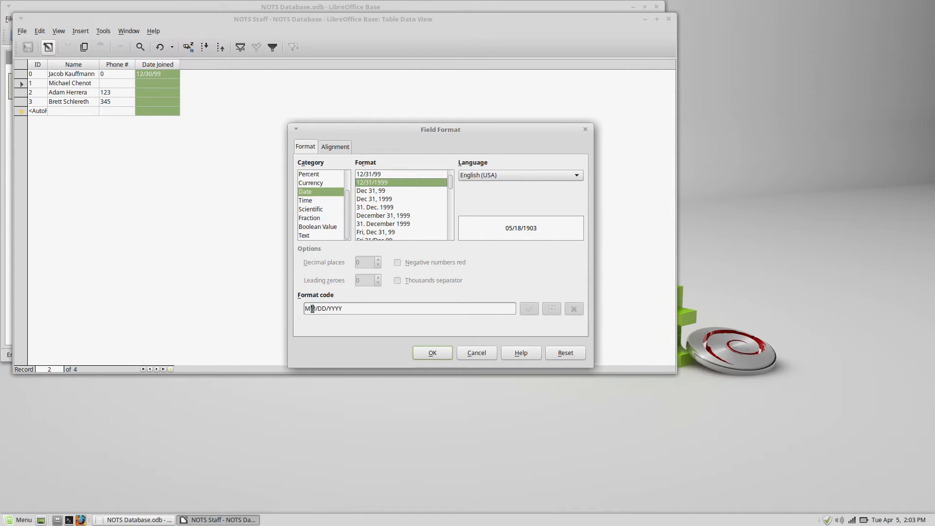
left_click(369, 190)
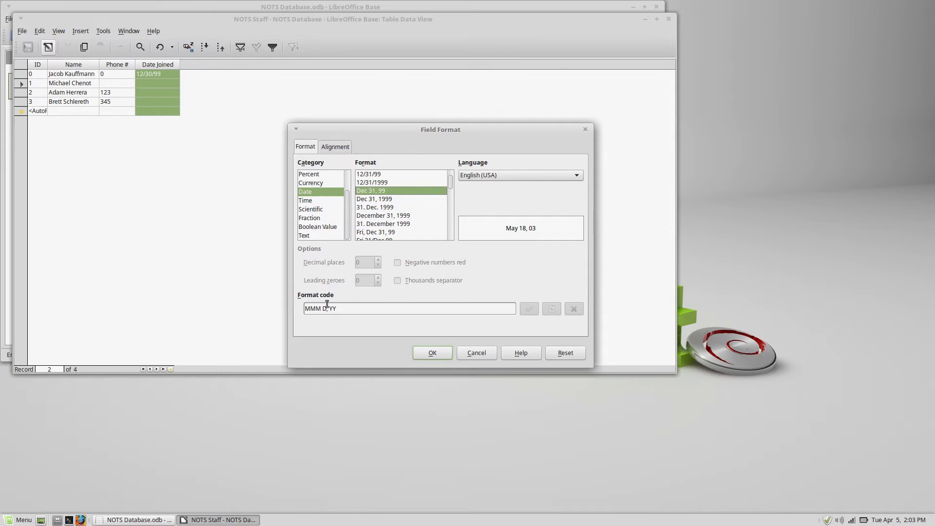
left_click(361, 223)
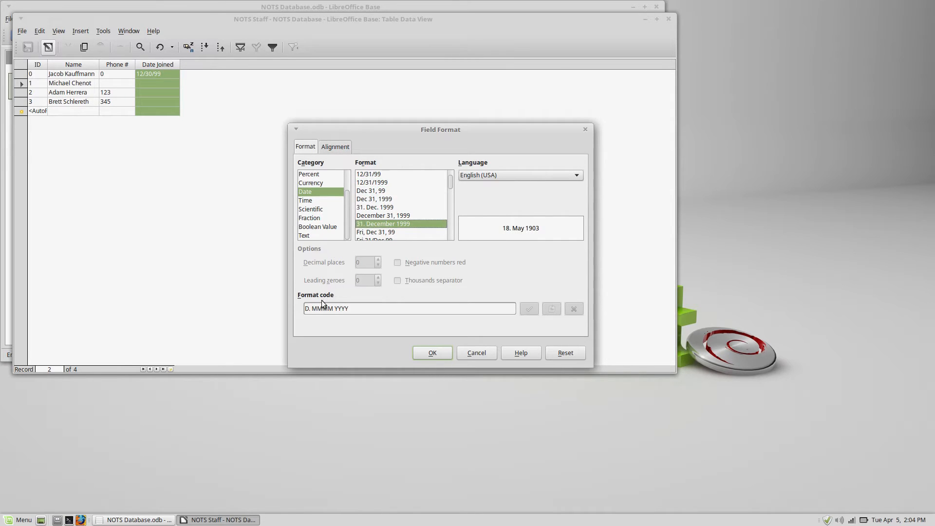
left_click(370, 191)
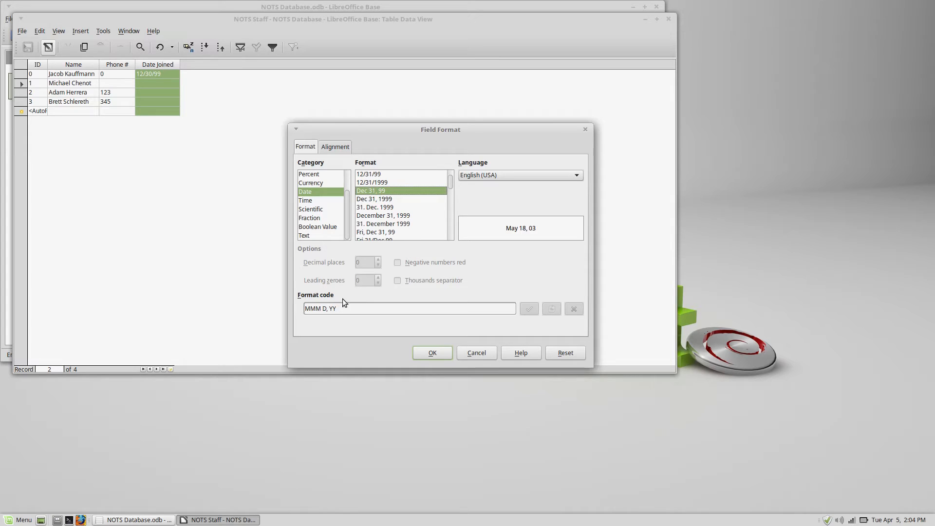
left_click(382, 199)
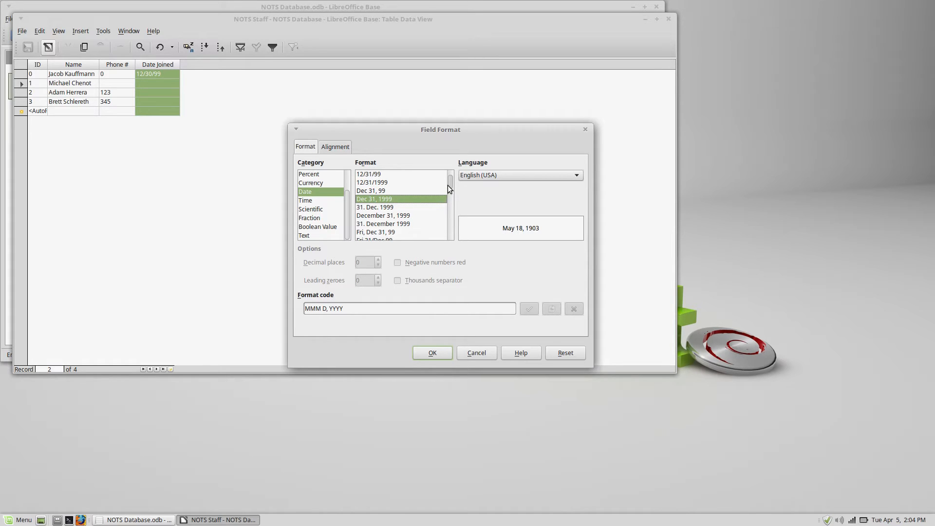
mouse_move(449, 179)
left_mouse_down()
mouse_move(445, 237)
mouse_move(445, 175)
left_mouse_up()
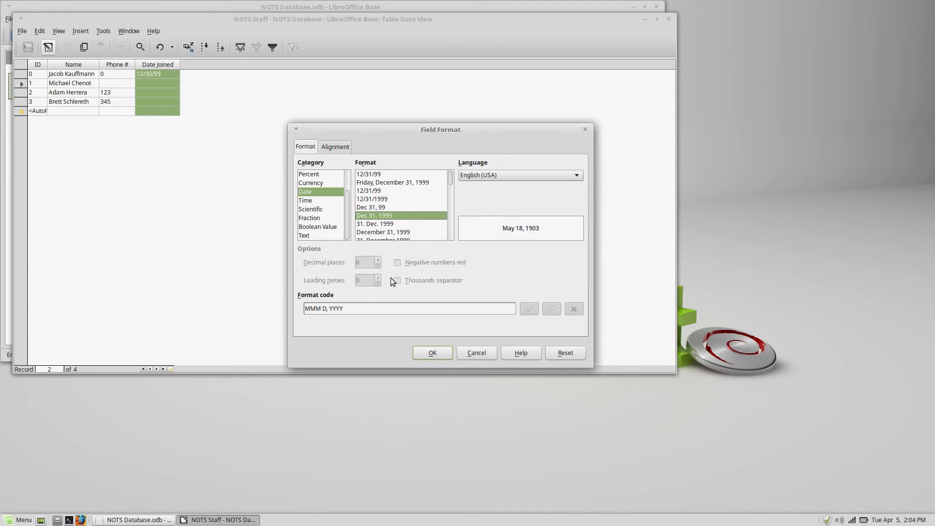
Step: Apply the custom format code DD MMMM YYYY to the Date Joined column and fit the column's width to its content
left_click(373, 174)
left_click_drag(332, 308, 299, 310)
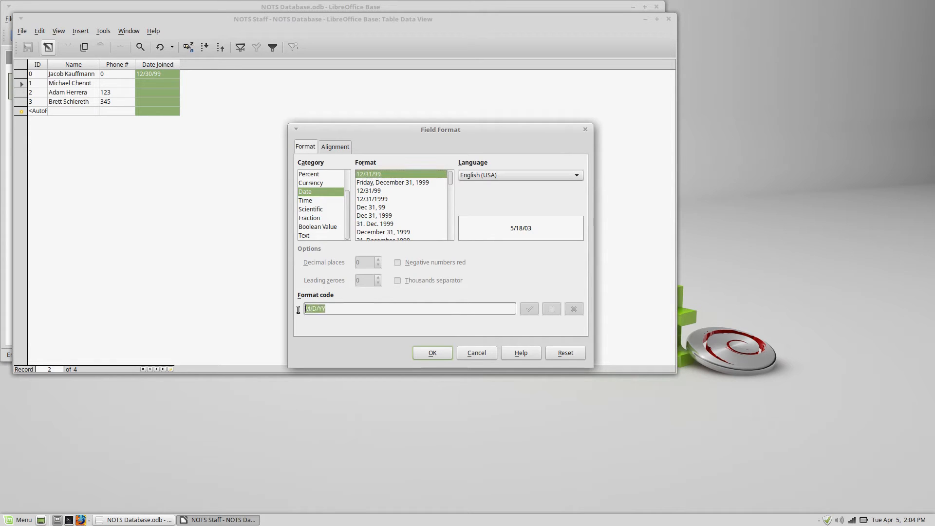
type("DD M")
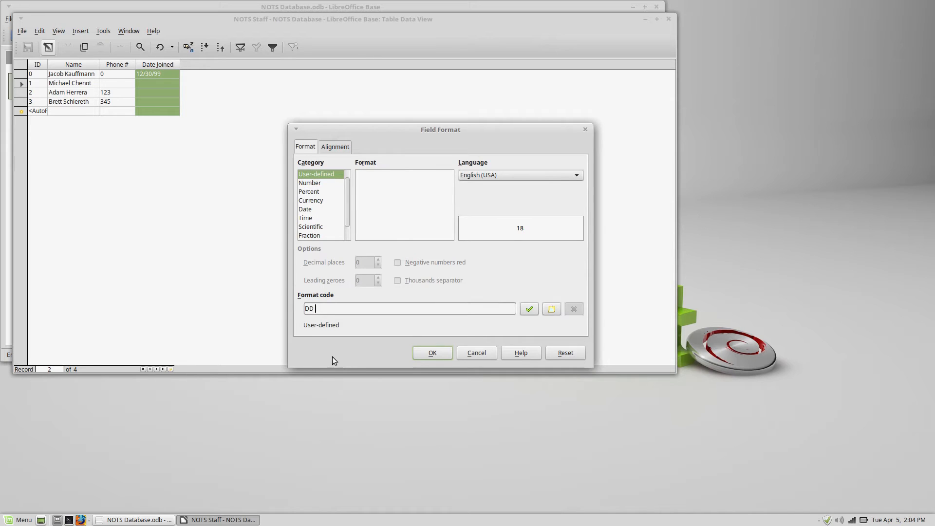
type("MMM YYYY")
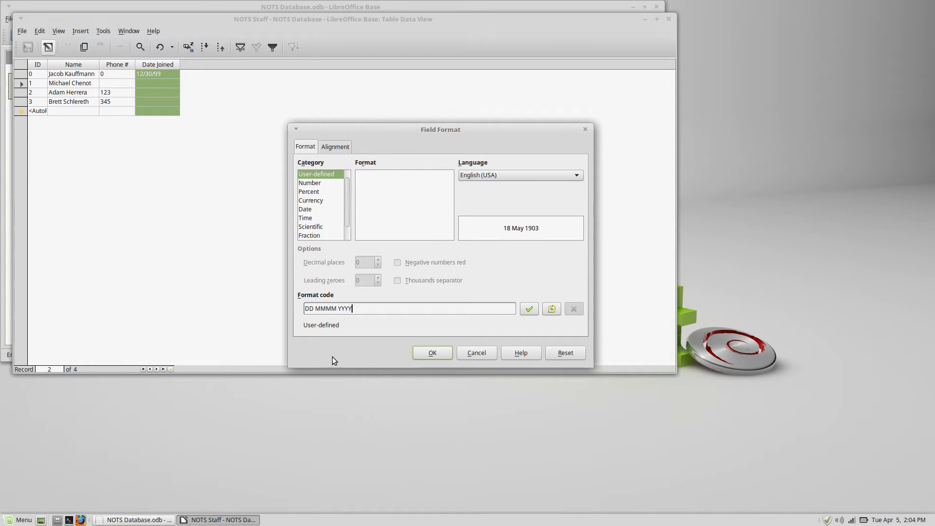
key("BackSpace")
key("BackSpace")
type("YY")
key("BackSpace")
key("BackSpace")
type("MM")
key("BackSpace")
type("M")
left_click(432, 353)
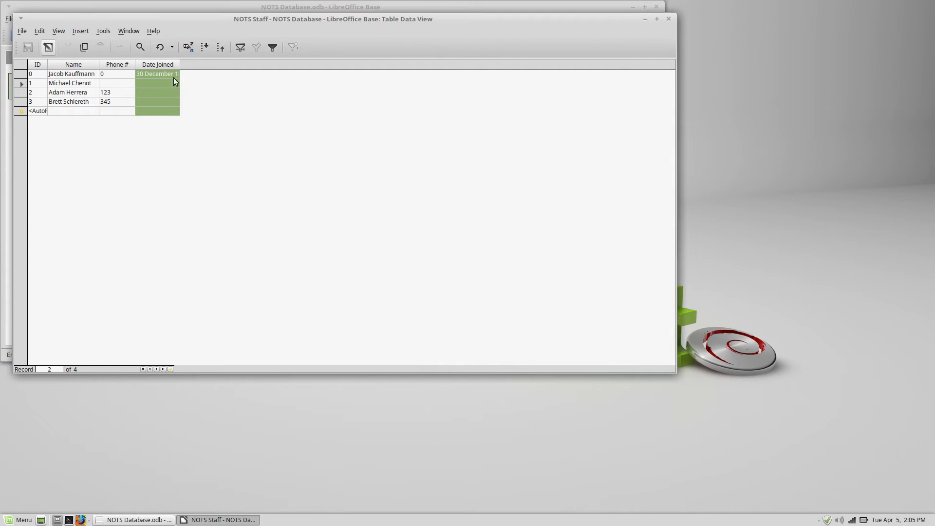
double_click(180, 66)
left_click(161, 74)
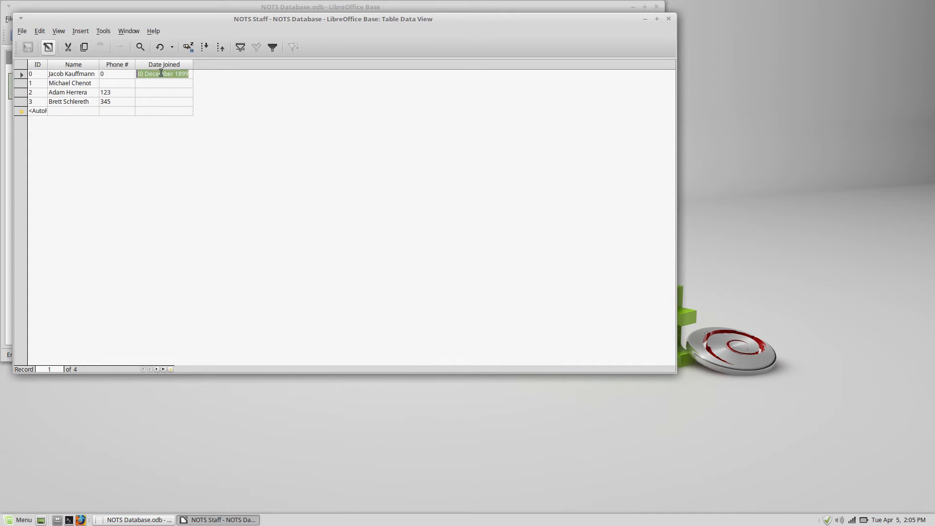
type("12 June ")
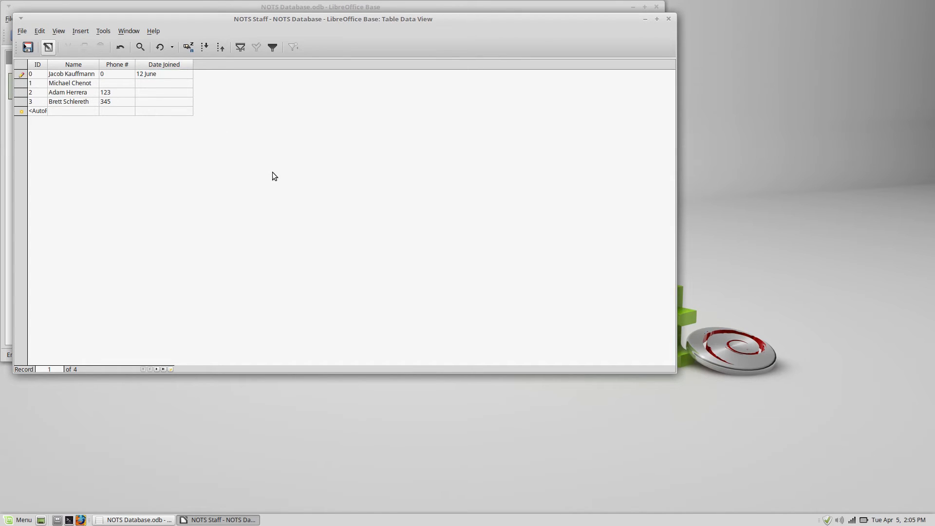
type("201")
key("BackSpace")
key("BackSpace")
key("BackSpace")
key("BackSpace")
key("BackSpace")
key("BackSpace")
key("BackSpace")
key("BackSpace")
key("BackSpace")
key("BackSpace")
type("2")
type("2")
key("Tab")
key("shift+Tab")
key("BackSpace")
Step: Set the first record's Date Joined value to 24 June 2012
type("24 June 2014")
key("Down")
left_click(172, 73)
left_click(177, 73)
key("BackSpace")
type("2")
key("Down")
Step: Enter 15 January 2014, 23 February 2014 and 27 March 2014 as the Date Joined values of the second, third and fourth records
type("15 January 2014")
key("Tab")
key("Tab")
key("Tab")
type("23 February 2014")
key("Tab")
key("Tab")
key("Tab")
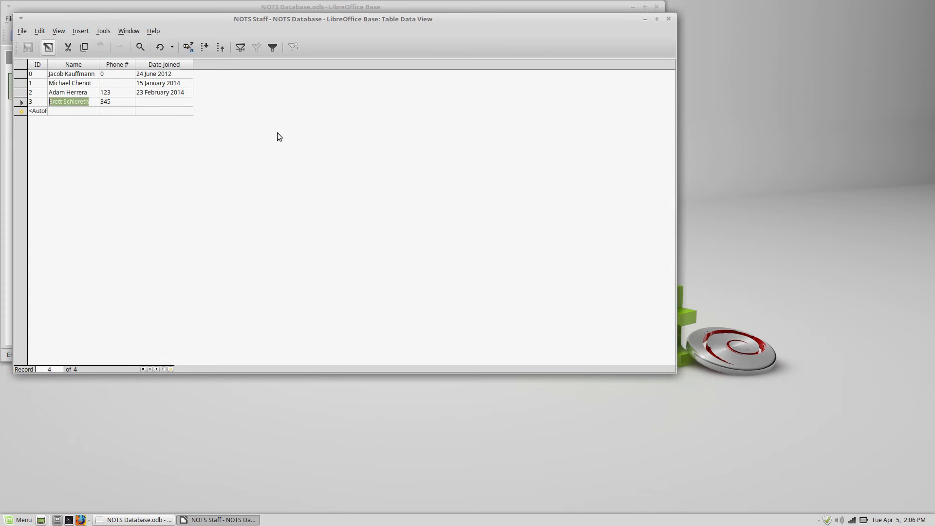
type("27 March 2014")
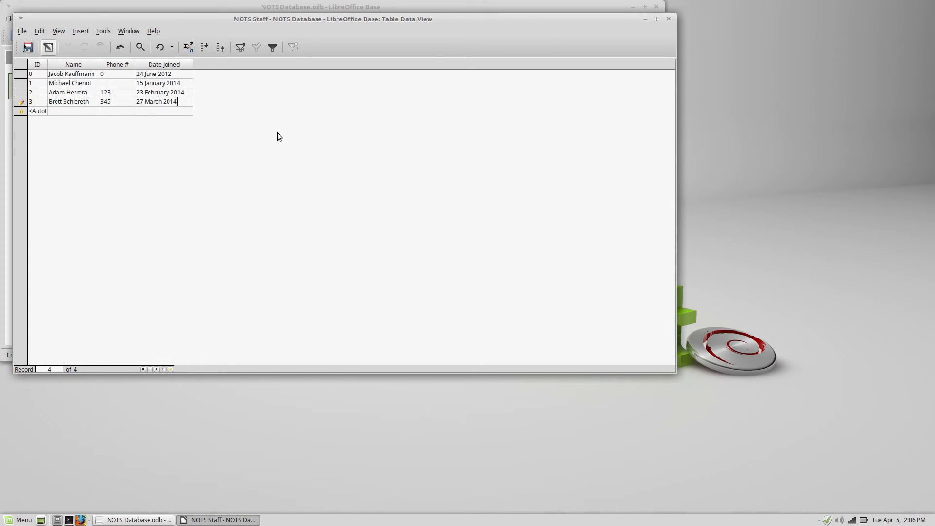
key("Tab")
key("Tab")
Step: Reopen the Date Joined column's format settings and examine the date format list and the column's user-defined format code
left_click(180, 67)
right_click(180, 66)
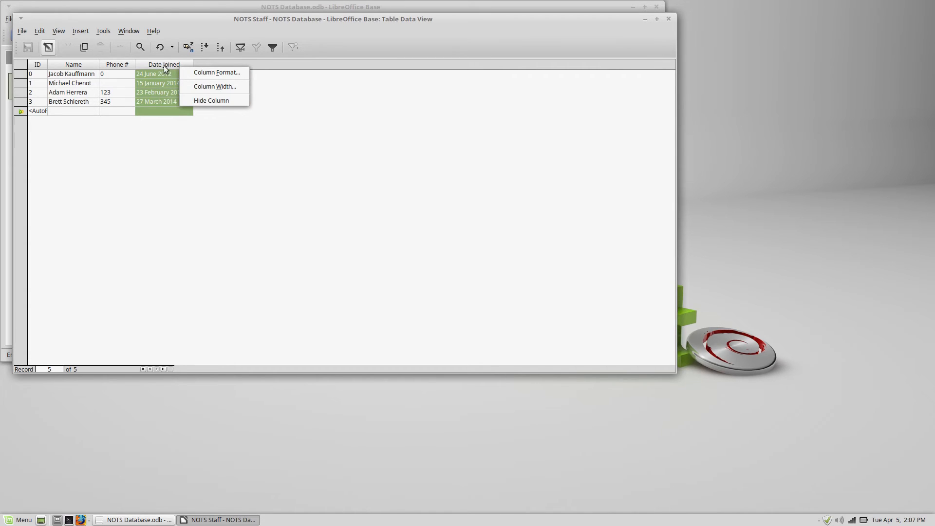
left_click(191, 73)
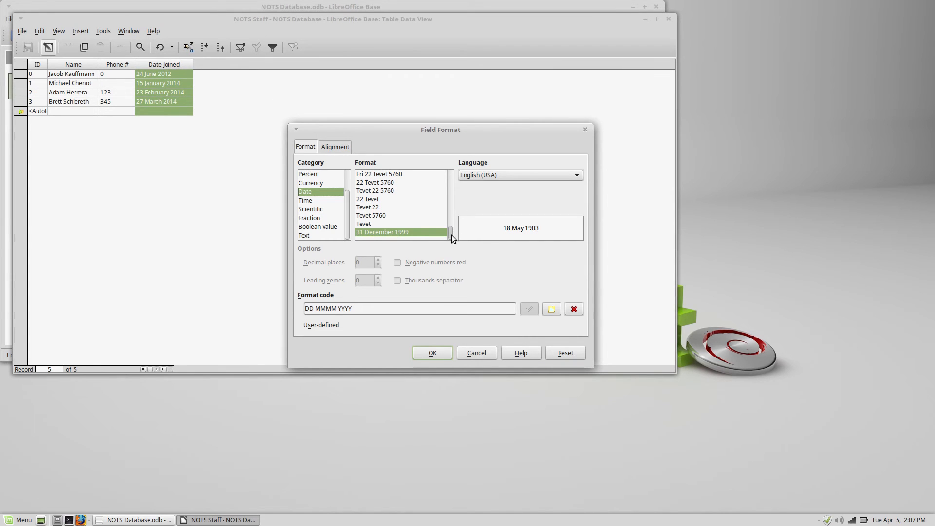
left_click_drag(451, 235, 442, 196)
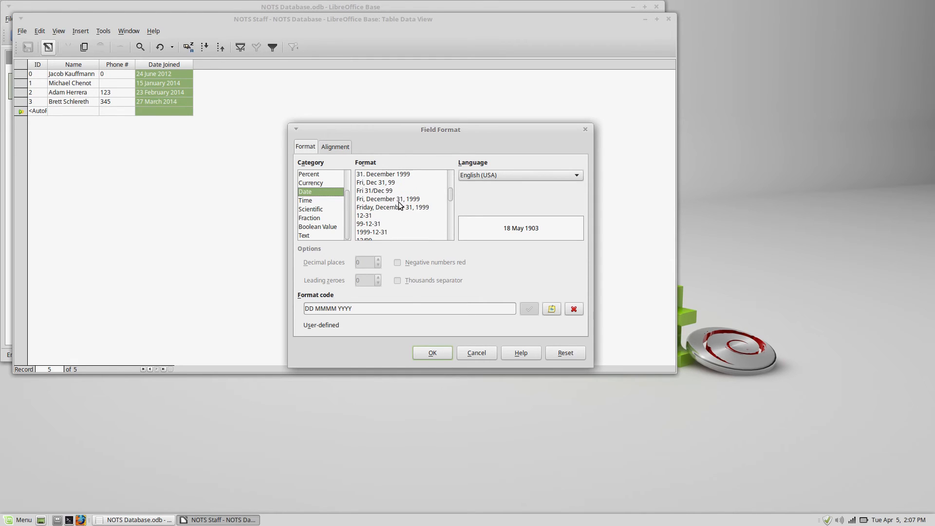
left_click(362, 309)
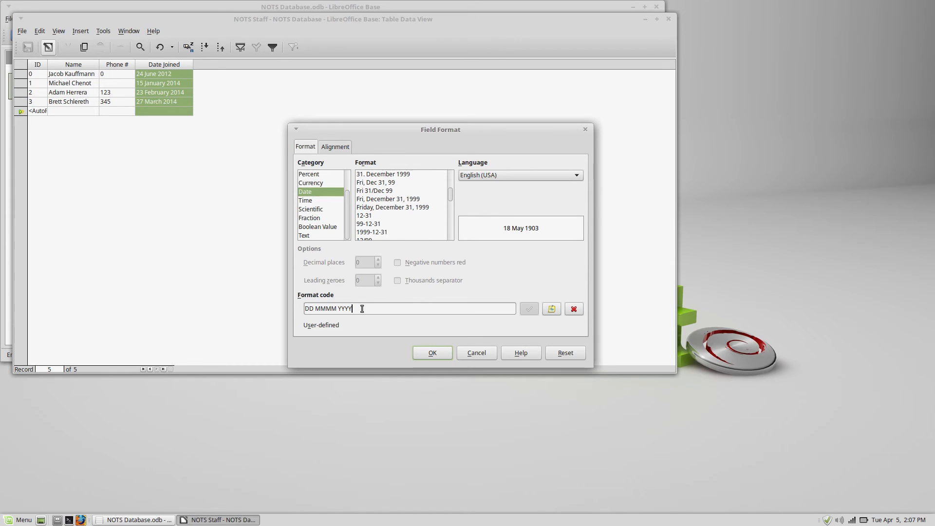
Step: Preview the formats available in the Time, Currency, Fraction and Percent categories
left_click(316, 207)
left_click(318, 199)
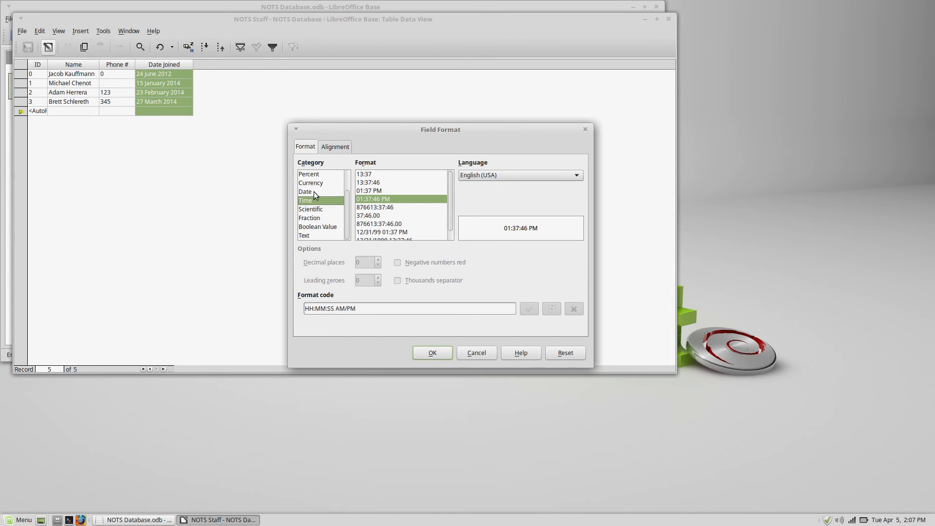
left_click_drag(448, 200, 448, 224)
left_click(419, 224)
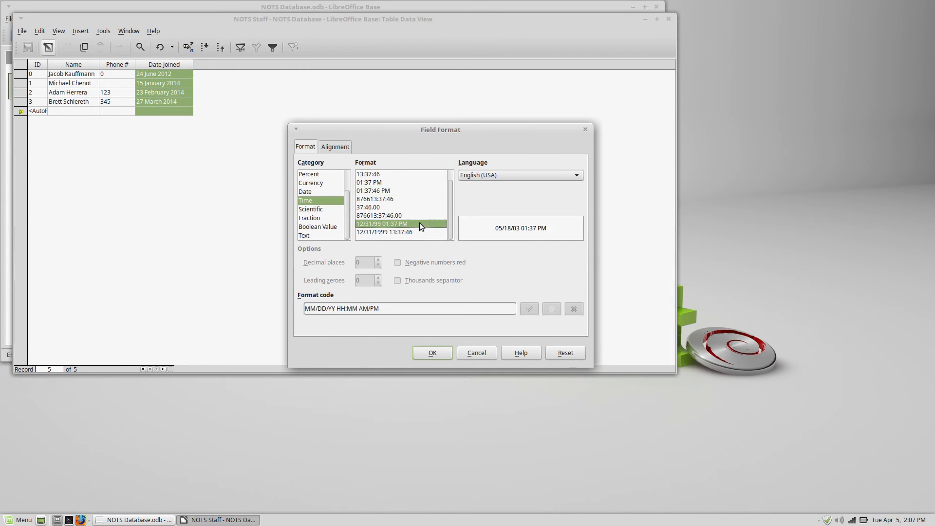
left_click(411, 232)
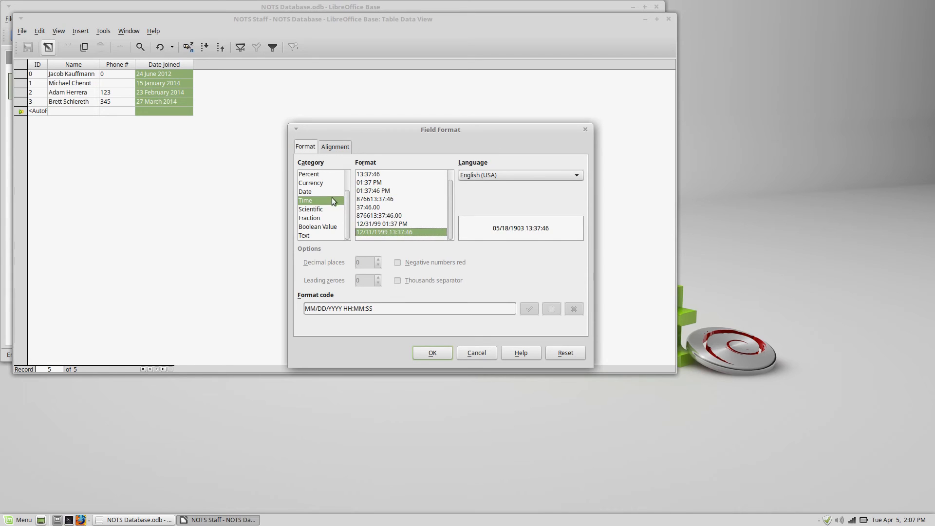
left_click(324, 183)
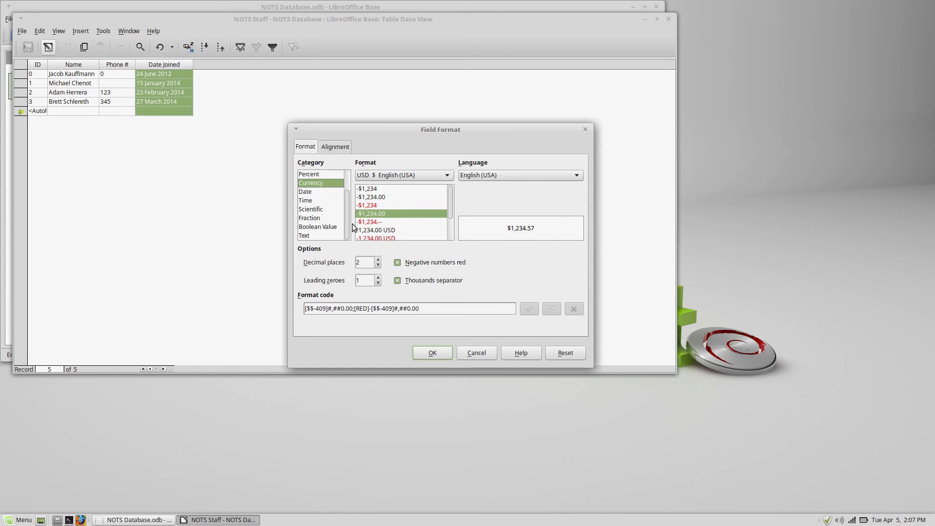
left_click(332, 218)
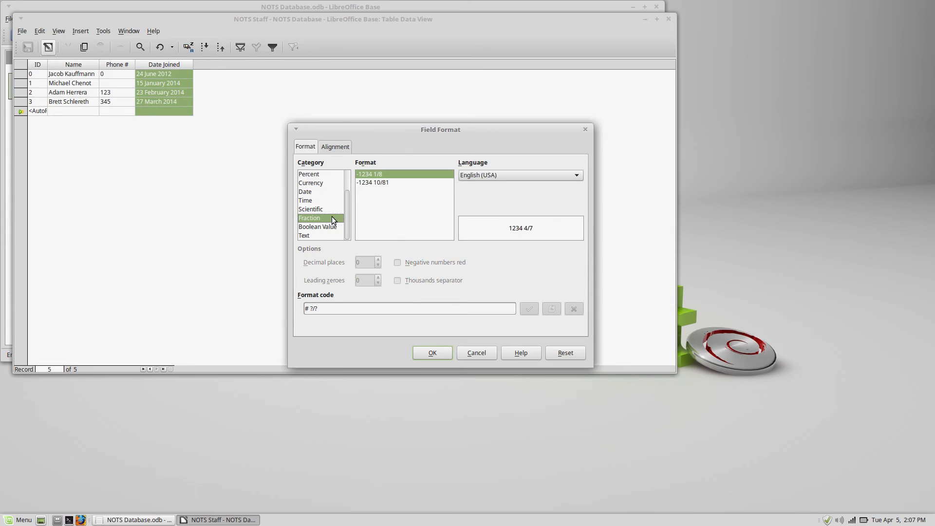
left_click(361, 183)
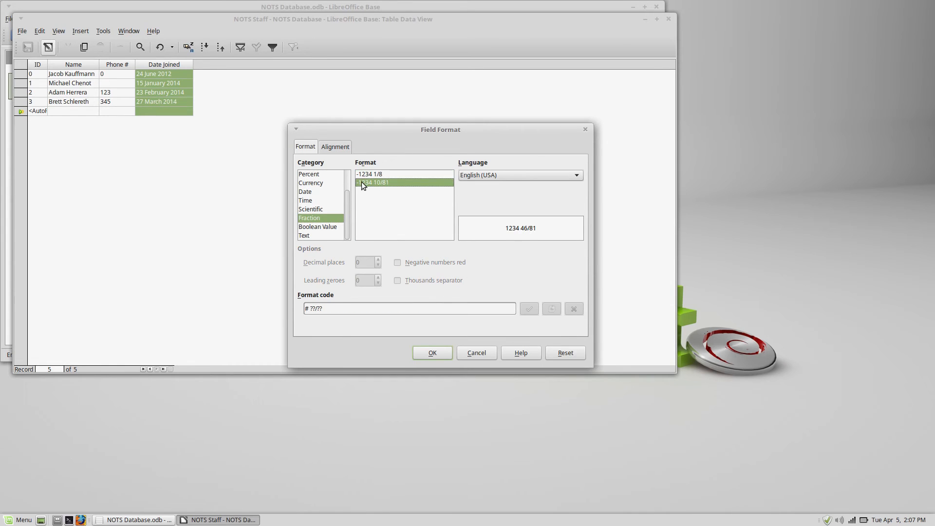
left_click(361, 174)
left_click(341, 174)
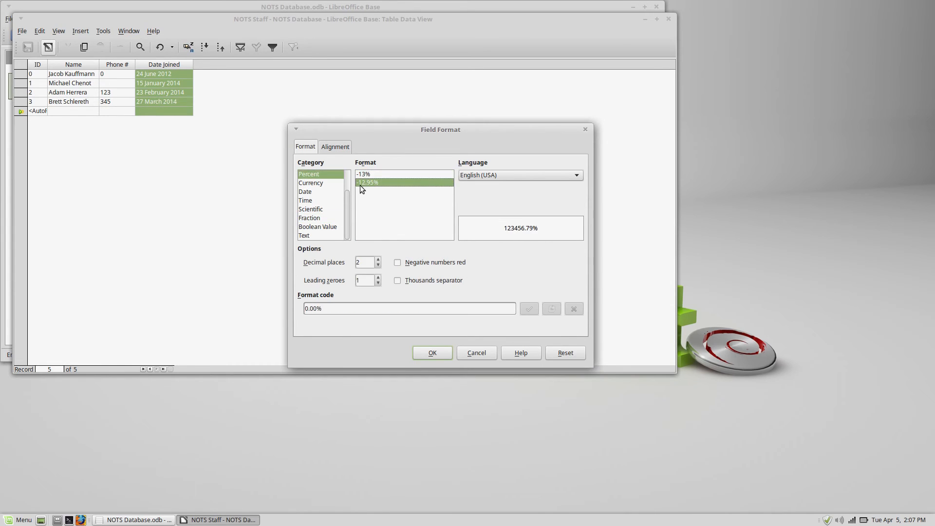
left_click(391, 174)
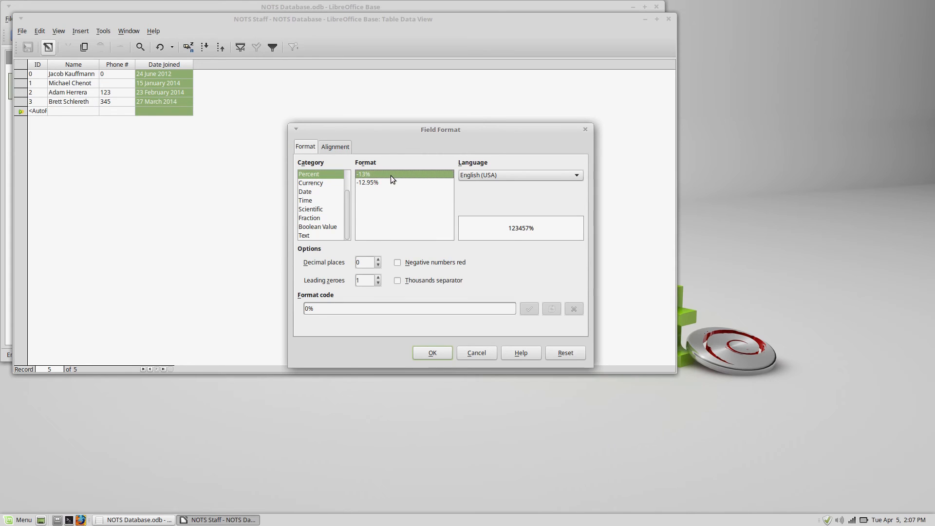
Step: Return to the Date category and compare the format codes for full and abbreviated weekday names
left_click(327, 192)
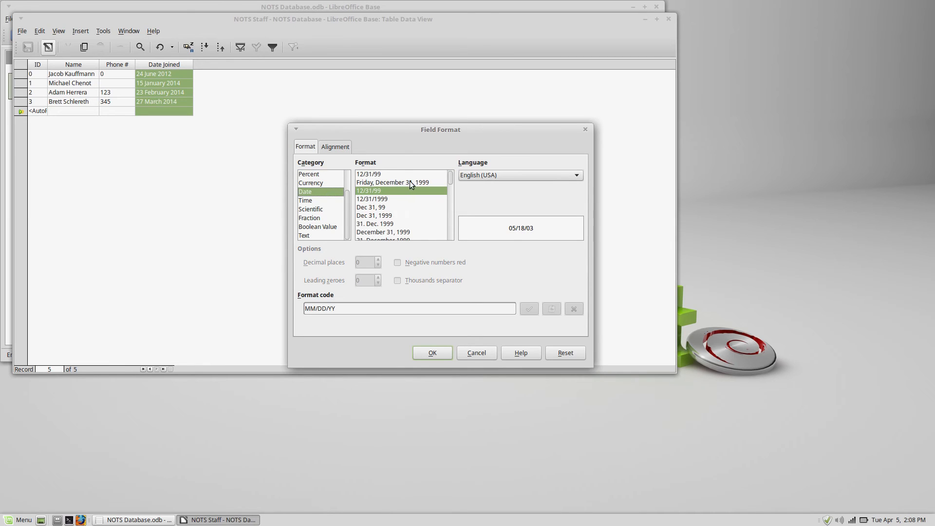
scroll(414, 195, "down", 3)
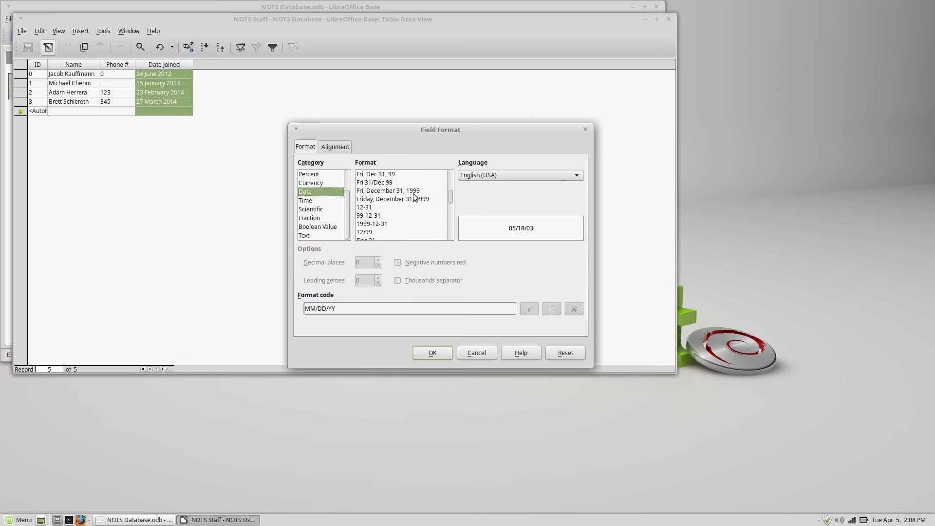
left_click(394, 196)
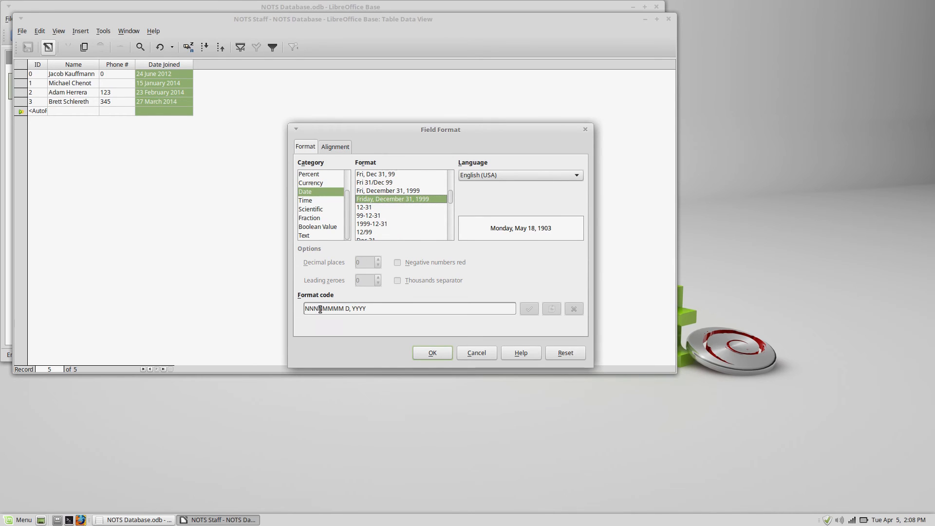
left_click(369, 193)
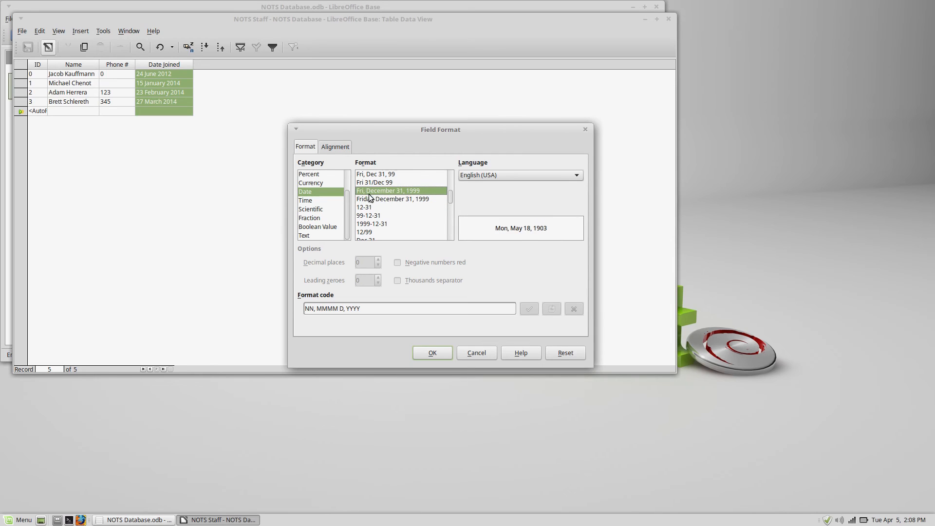
Step: Try the weekday format code NNNN, MMMM D, YYYY and a longer run of N characters, and discard the format changes
left_click(317, 304)
key("BackSpace")
key("BackSpace")
type("NN")
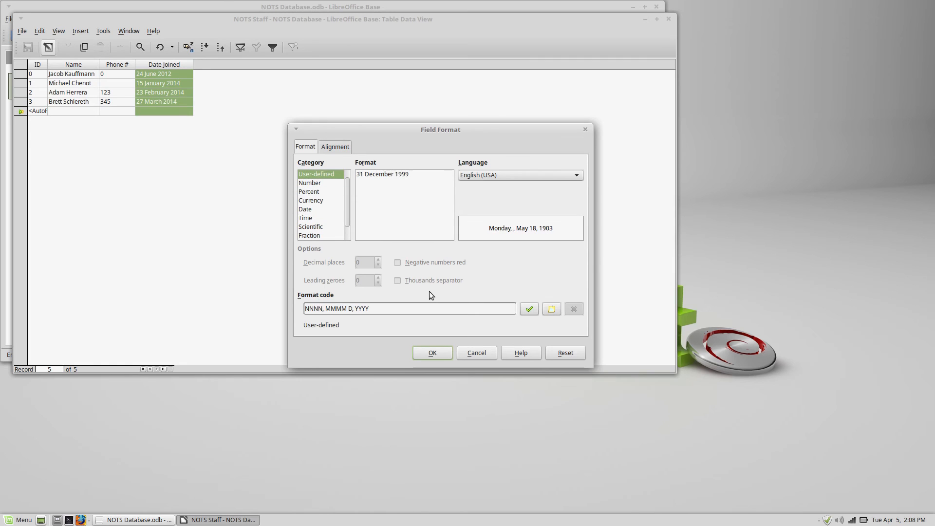
key("BackSpace")
type(",")
type("N")
type("NNNNNNNNNNNNN")
type("NNNNNNNN")
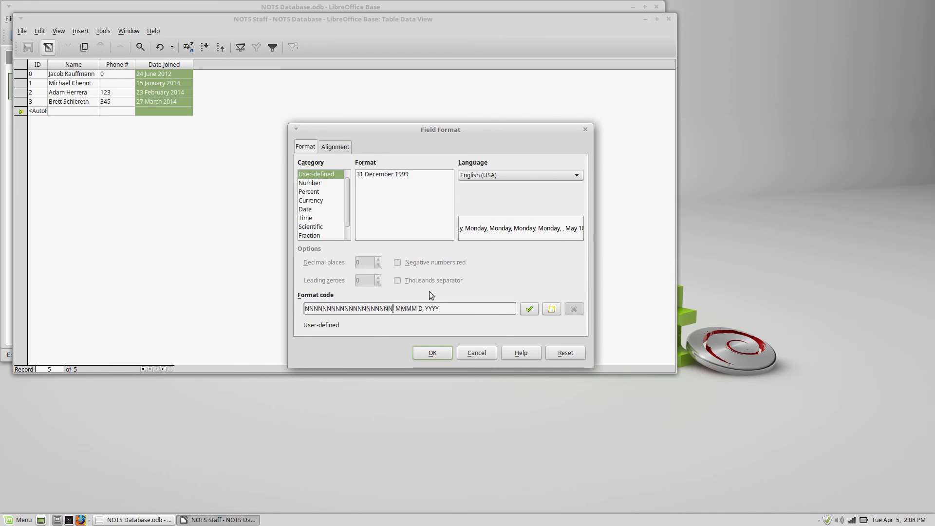
left_click(470, 358)
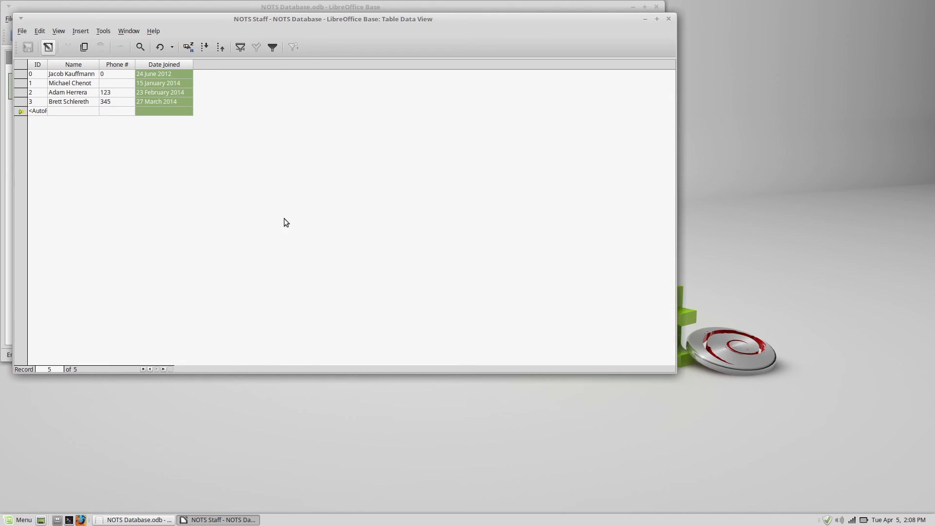
left_click(143, 110)
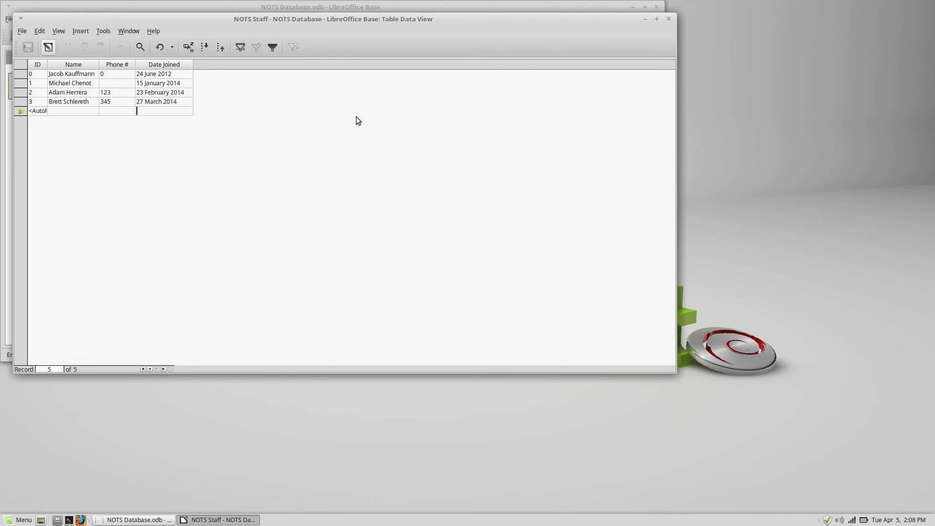